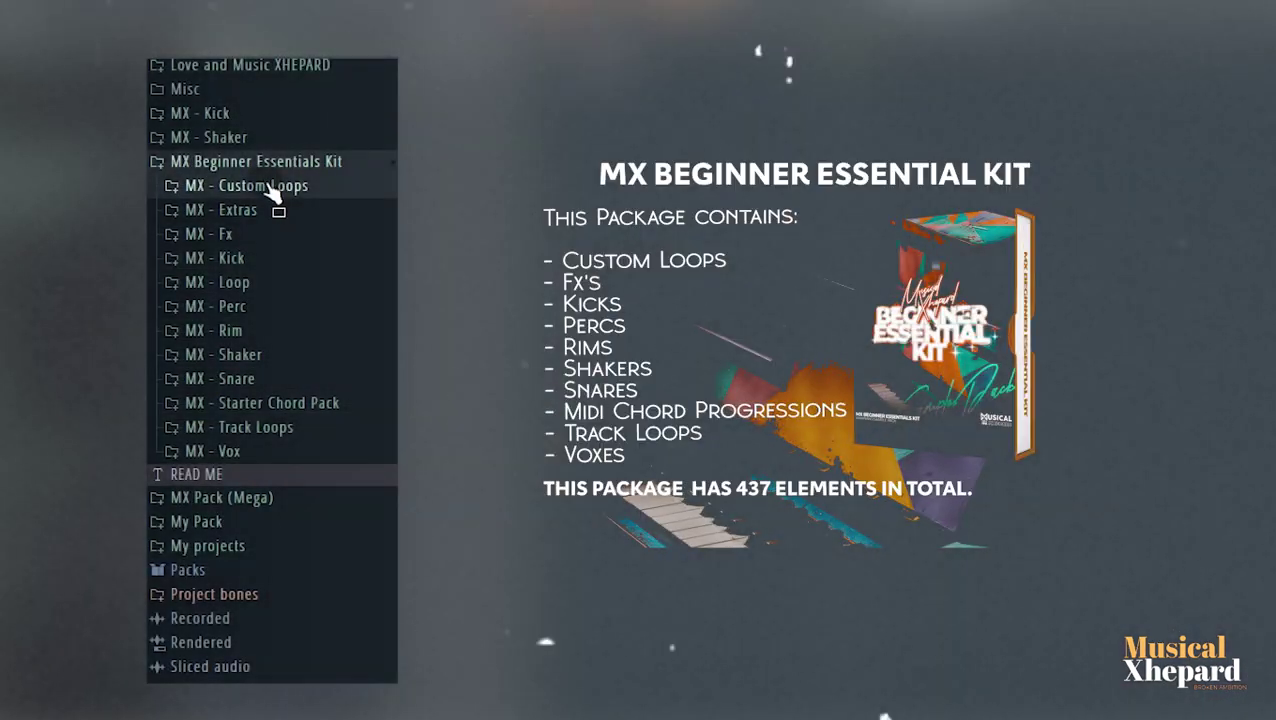
Look into the MX - Custom Loops folder and examine the samples of MX - Random Pack 1 in MX - Extras
click(268, 190)
click(268, 192)
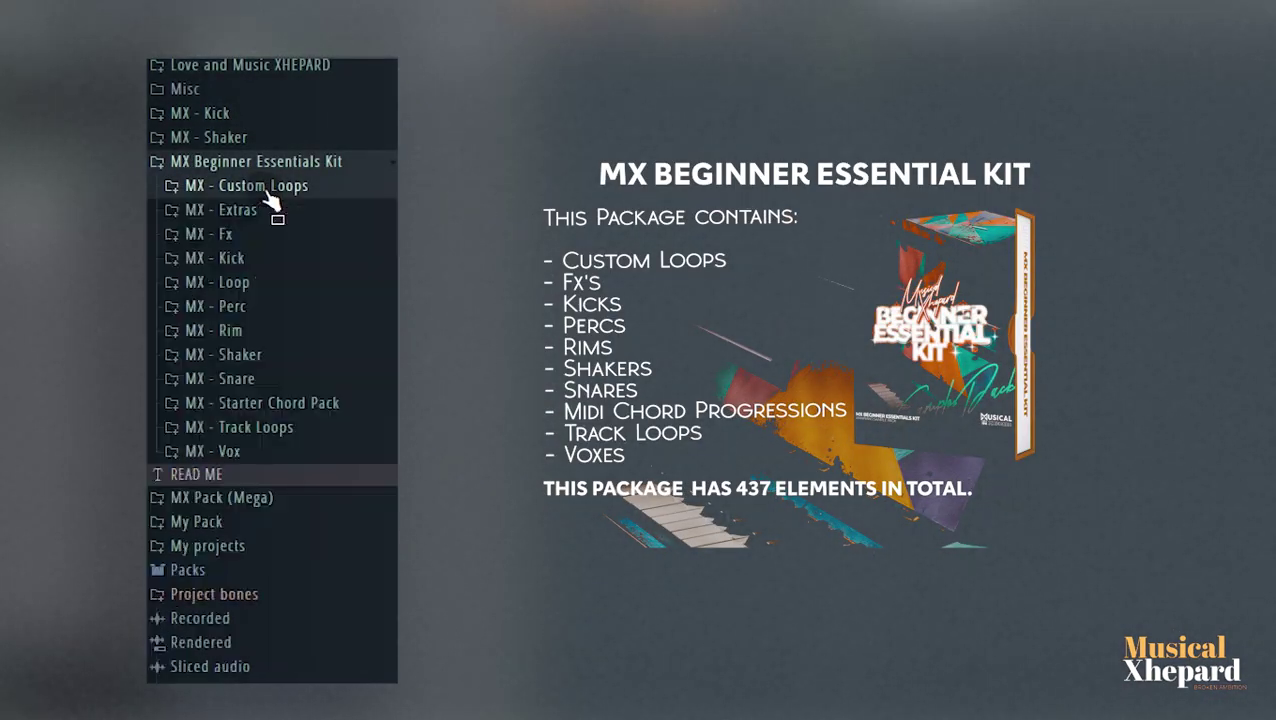
click(270, 211)
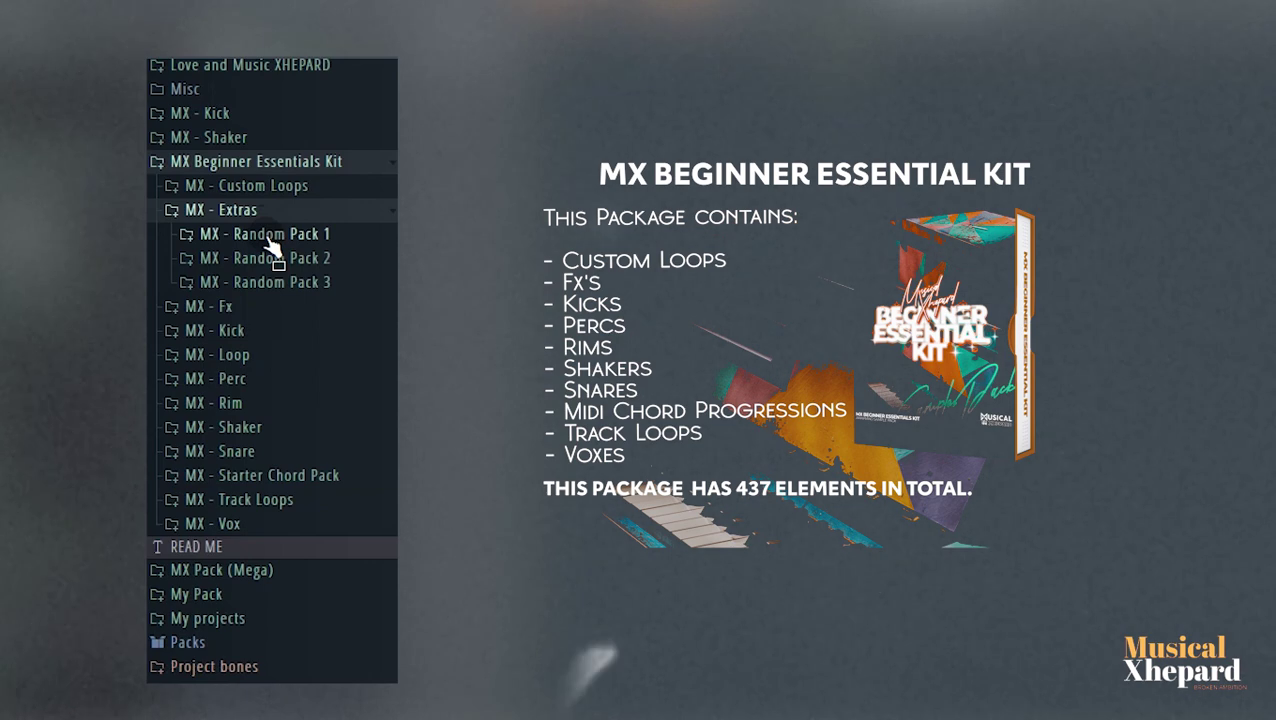
click(266, 237)
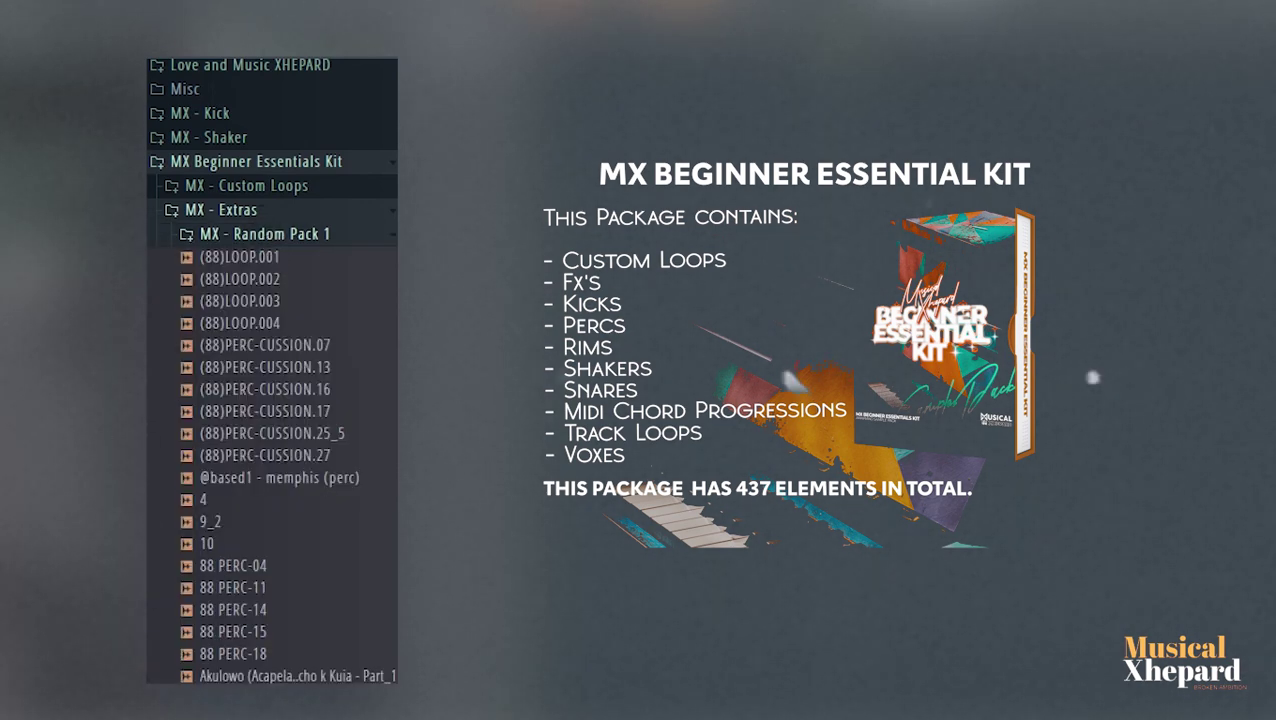
scroll(272, 370, down, 6)
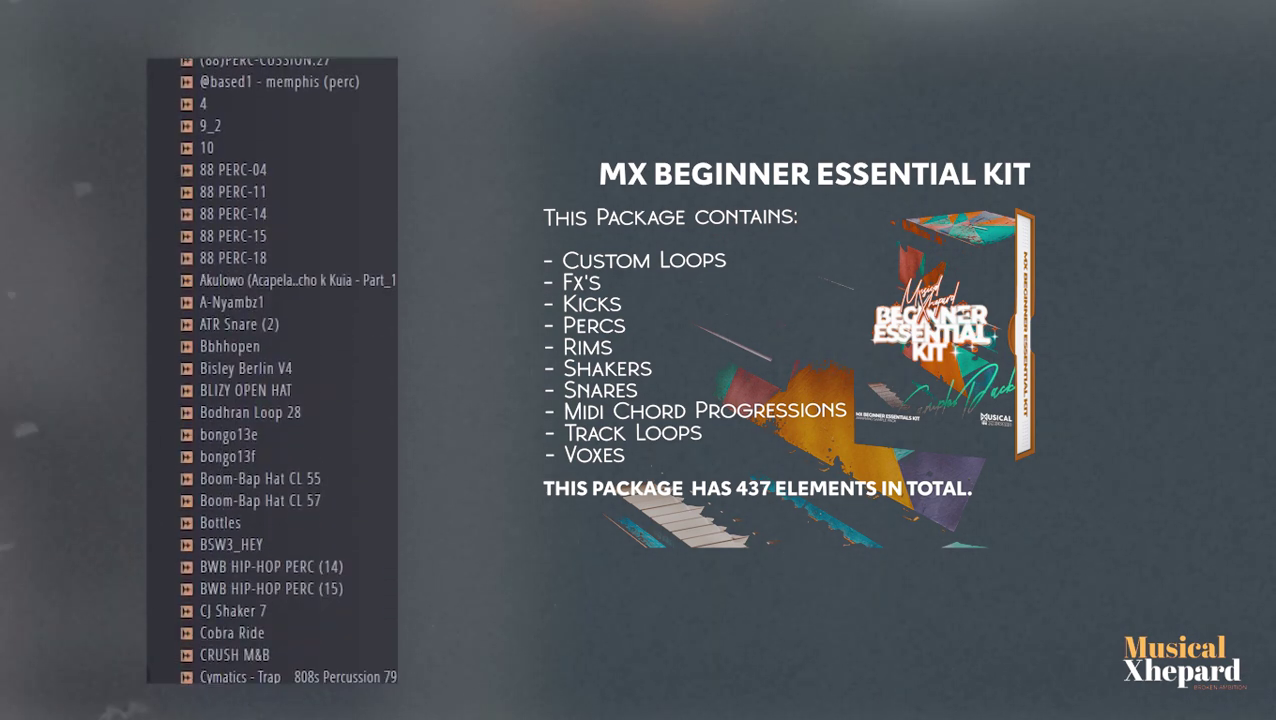
scroll(272, 370, down, 5)
scroll(272, 370, down, 6)
scroll(272, 370, down, 5)
scroll(272, 370, down, 2)
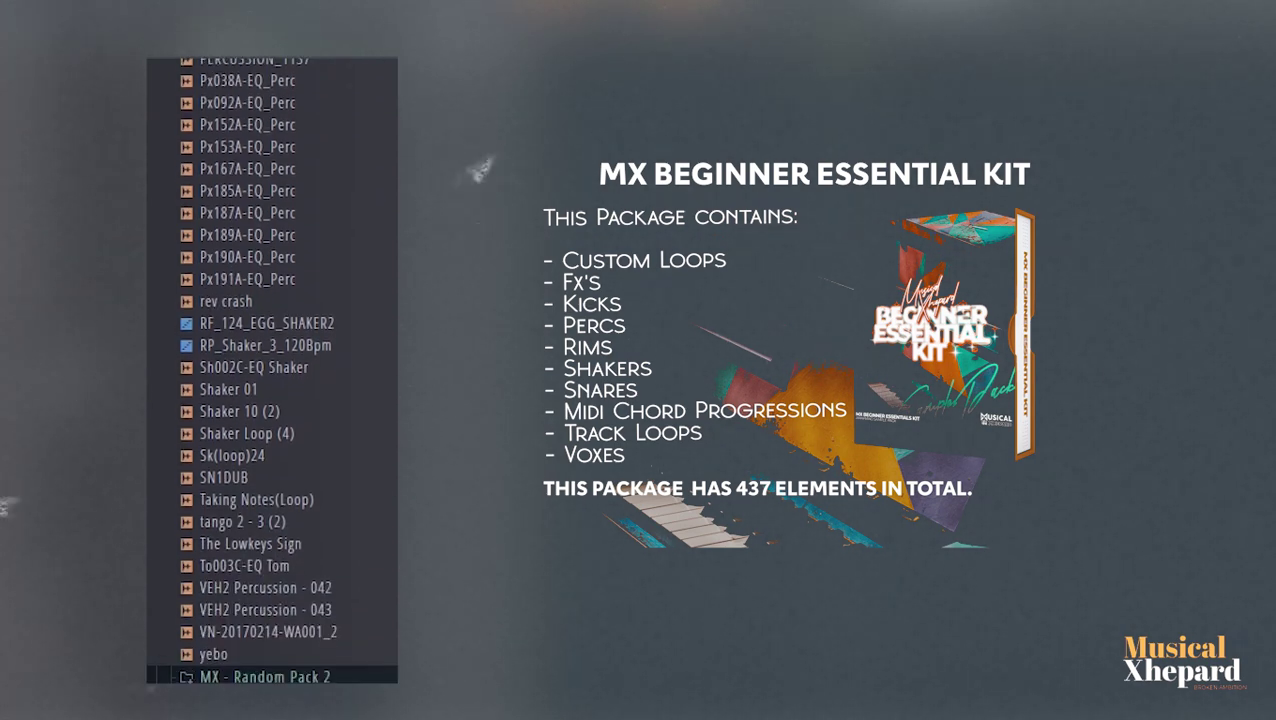
Examine the samples inside MX - Random Pack 2 of the Extras folder and collapse that pack
click(230, 677)
scroll(228, 660, down, 4)
scroll(228, 500, down, 5)
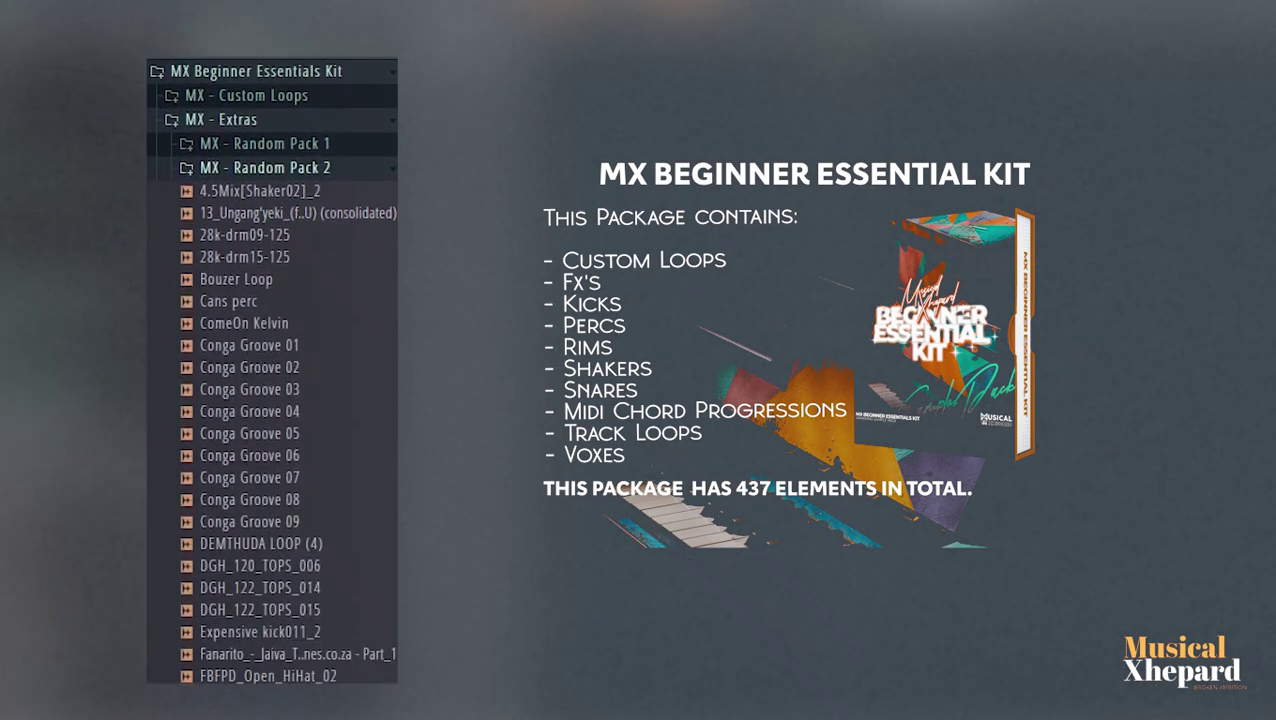
scroll(270, 370, down, 3)
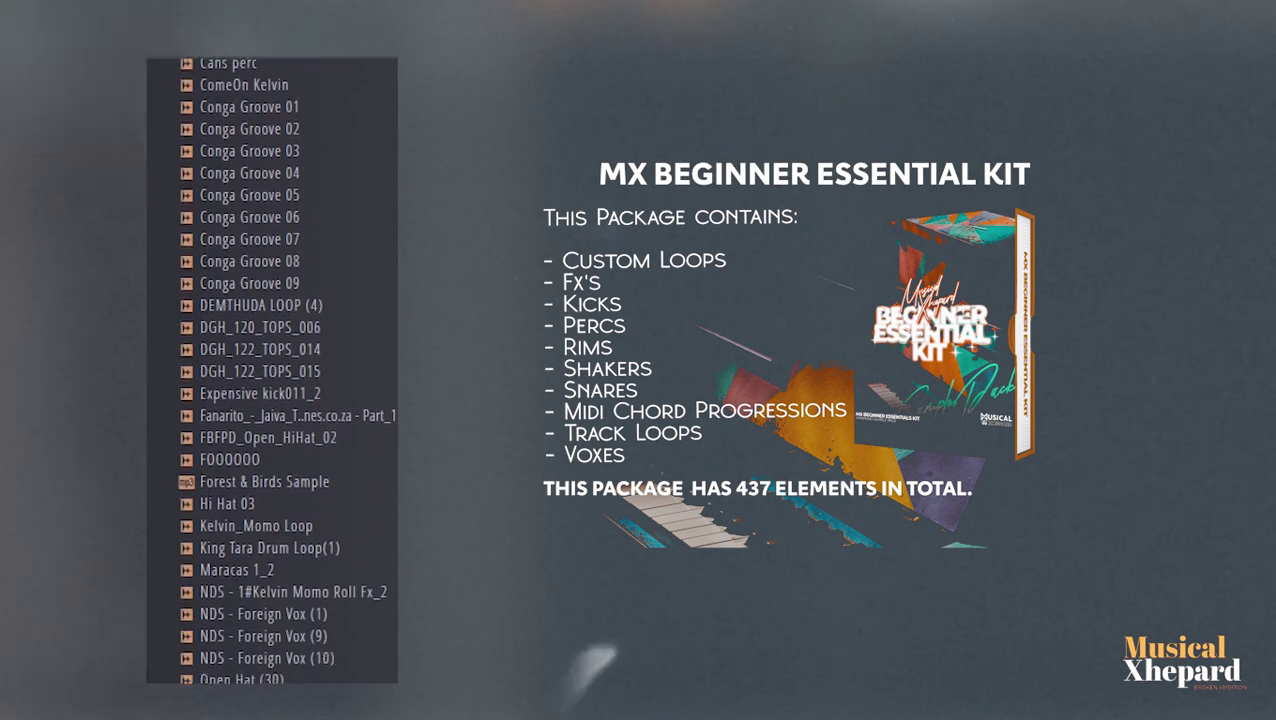
scroll(258, 296, up, 6)
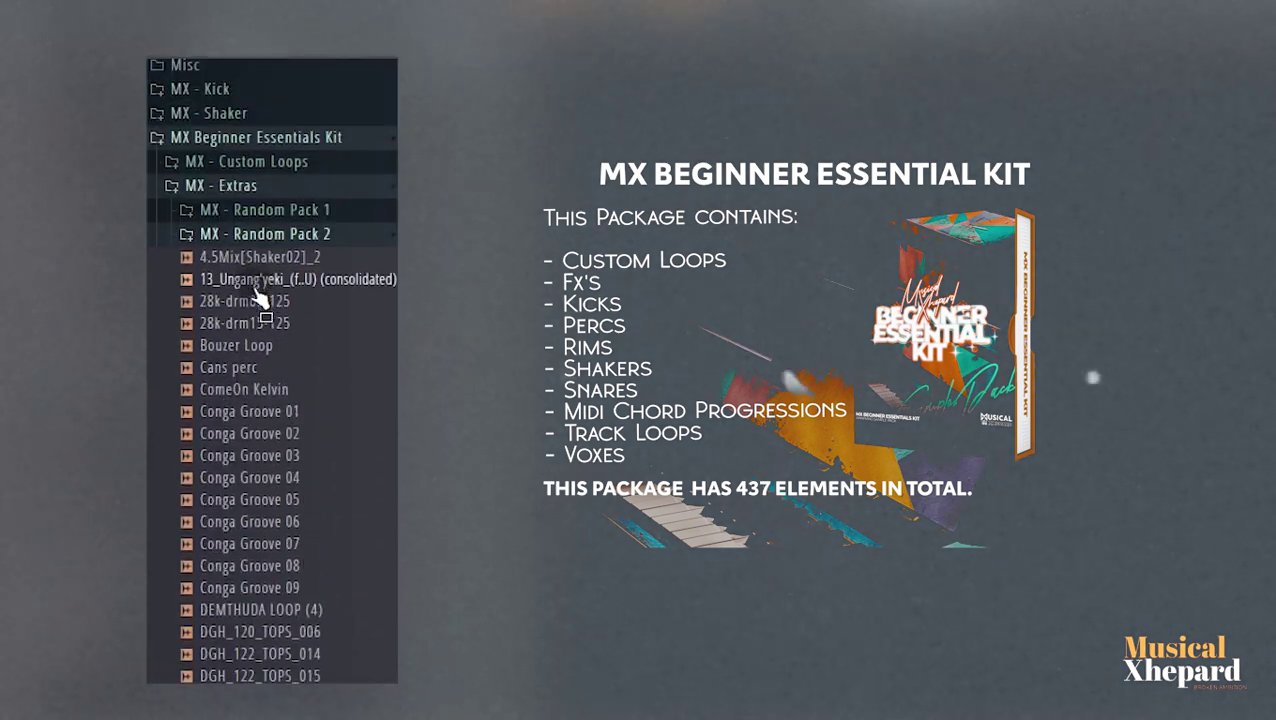
click(283, 240)
Examine the full sample list of MX - Random Pack 3 in the Extras folder and collapse that pack
click(276, 260)
scroll(276, 300, down, 5)
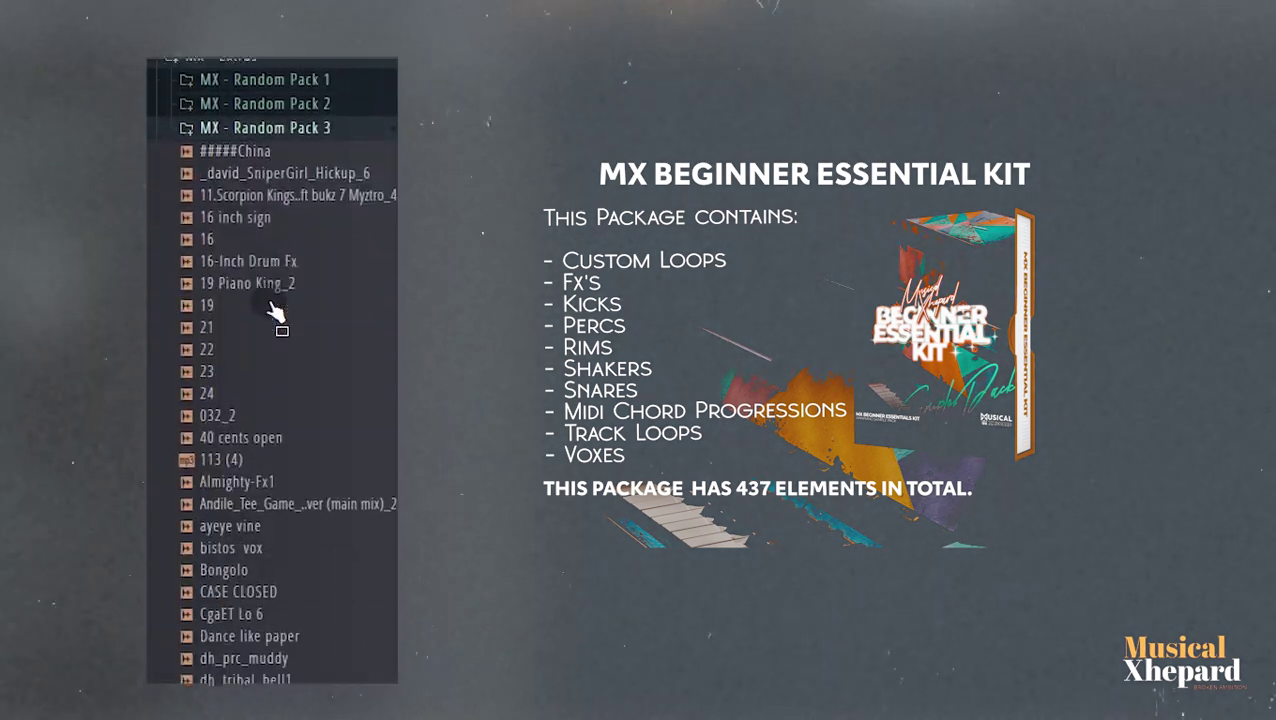
scroll(270, 310, down, 2)
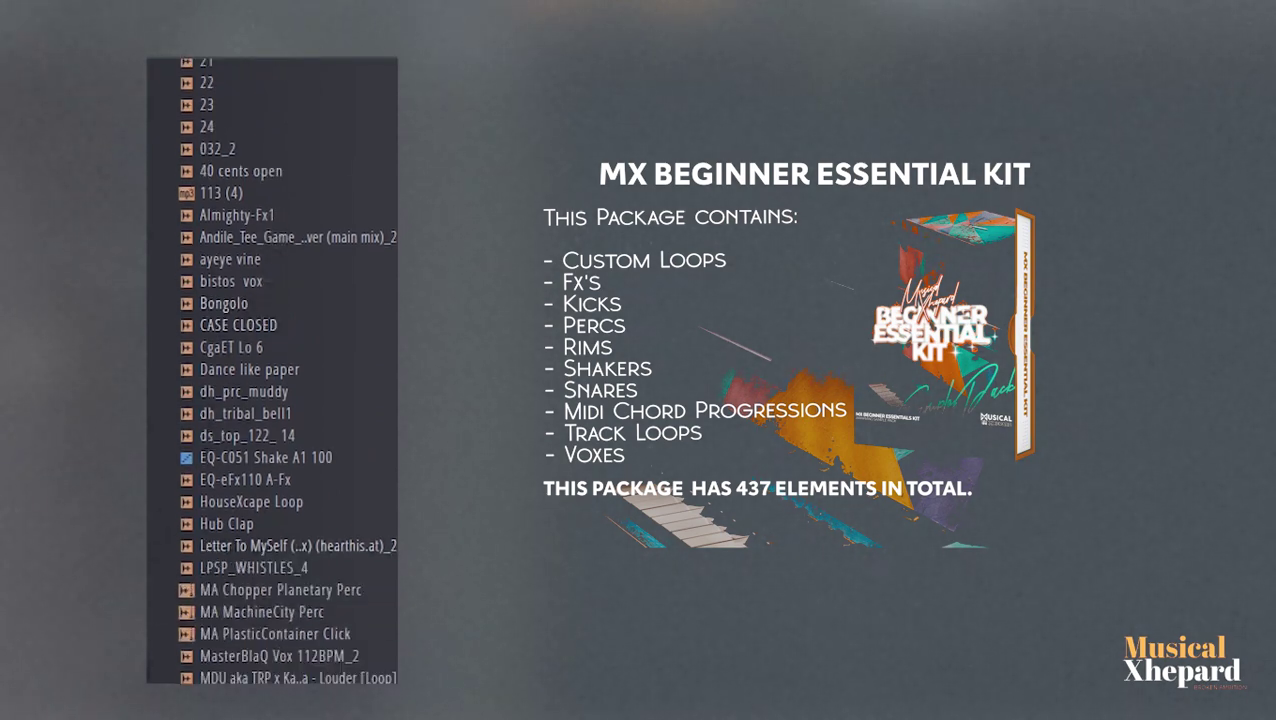
scroll(270, 310, down, 2)
scroll(260, 420, down, 5)
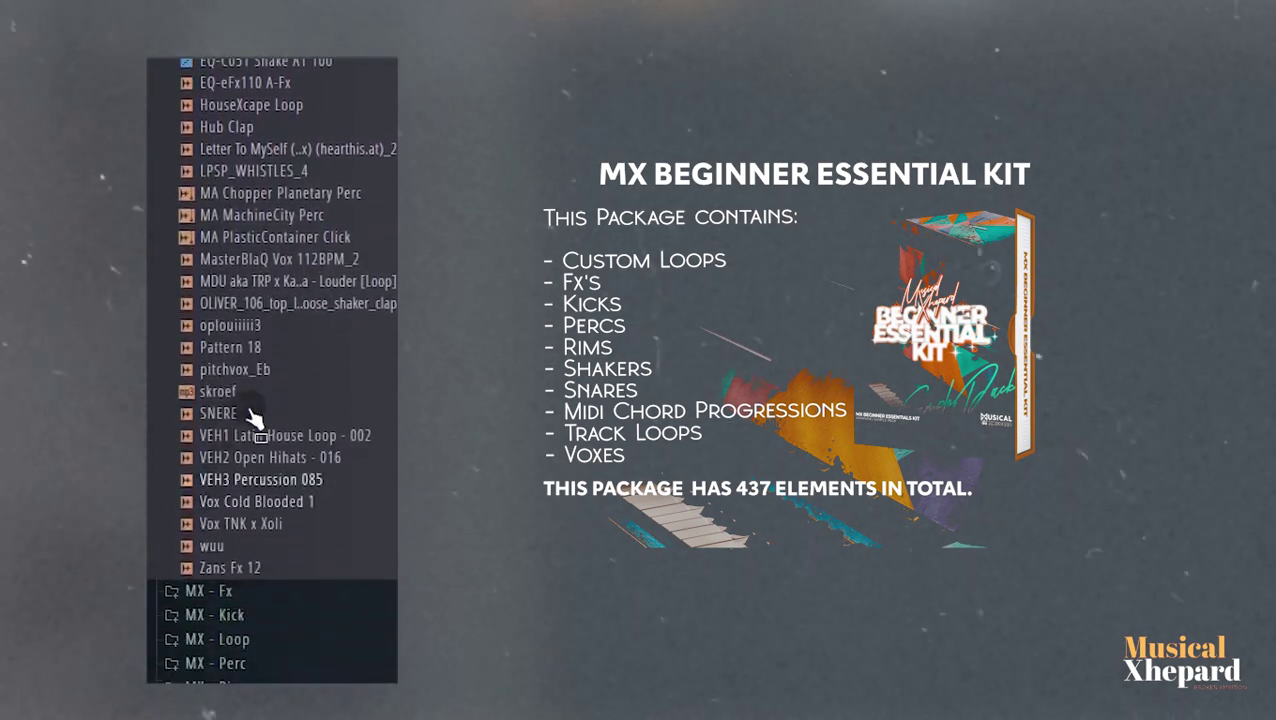
scroll(250, 390, up, 11)
click(284, 127)
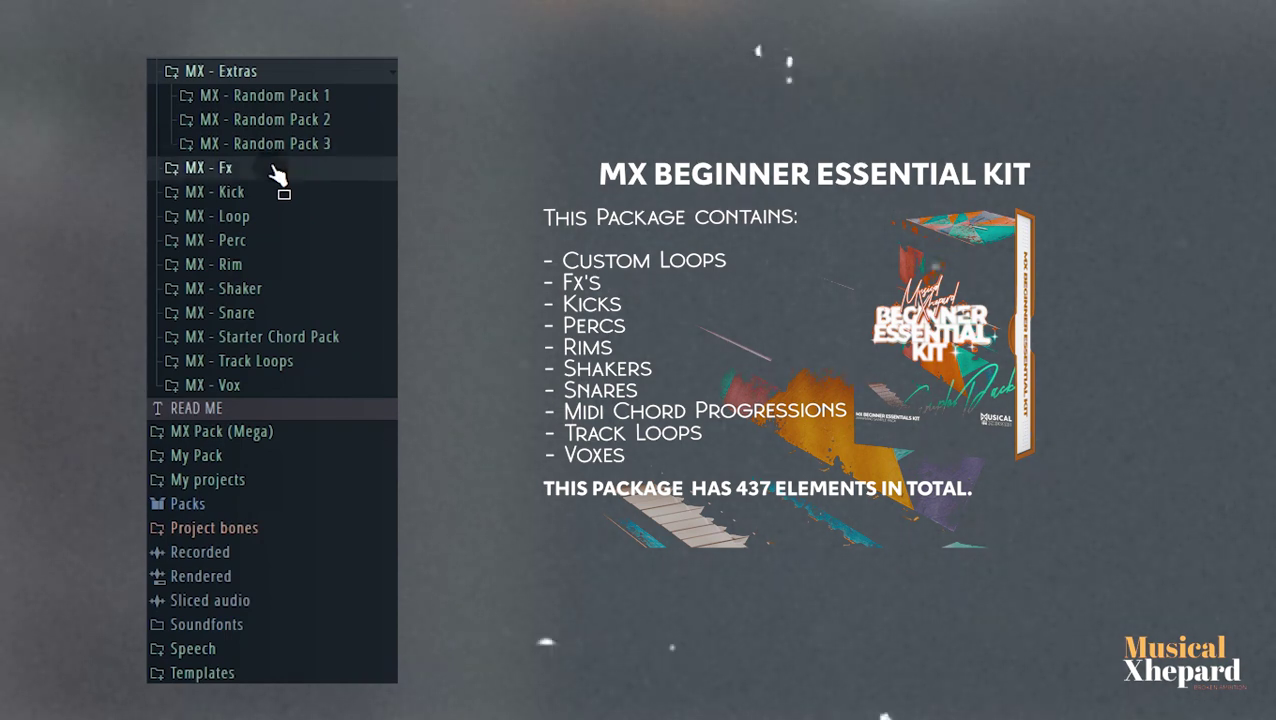
View the contents of the MX - Fx and MX - Kick folders, collapsing each one after viewing
click(276, 169)
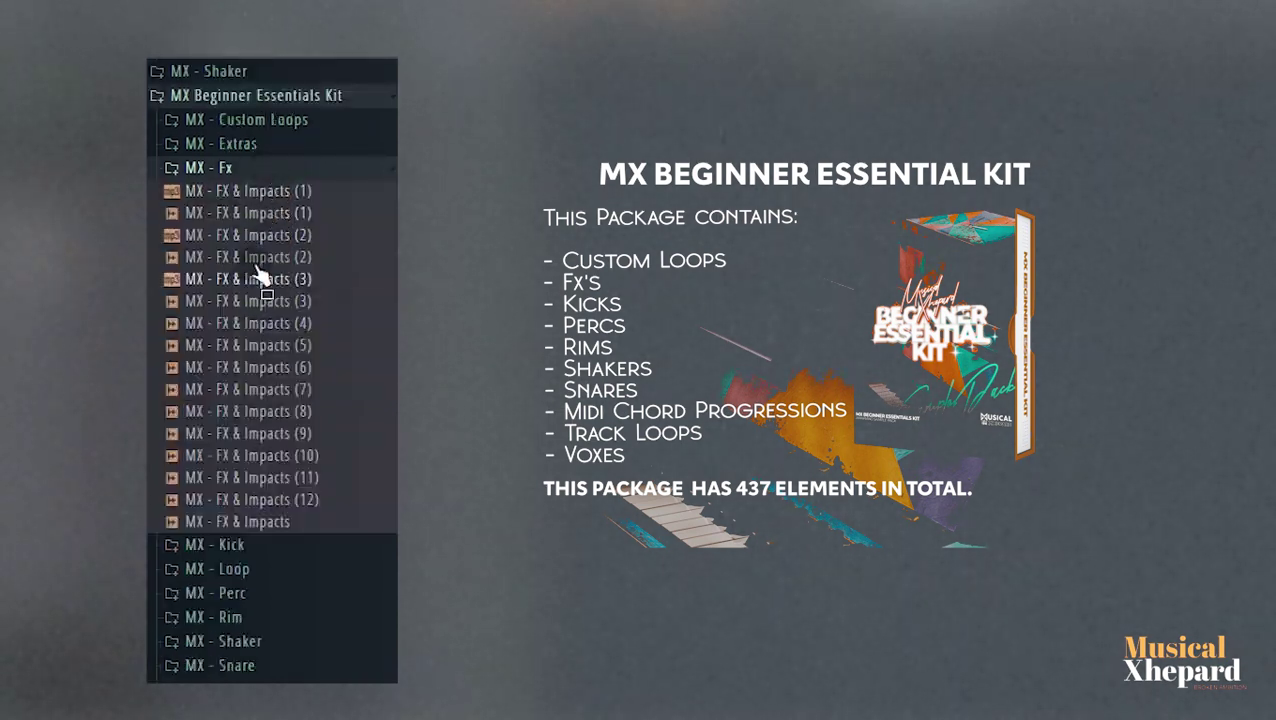
click(274, 174)
click(280, 195)
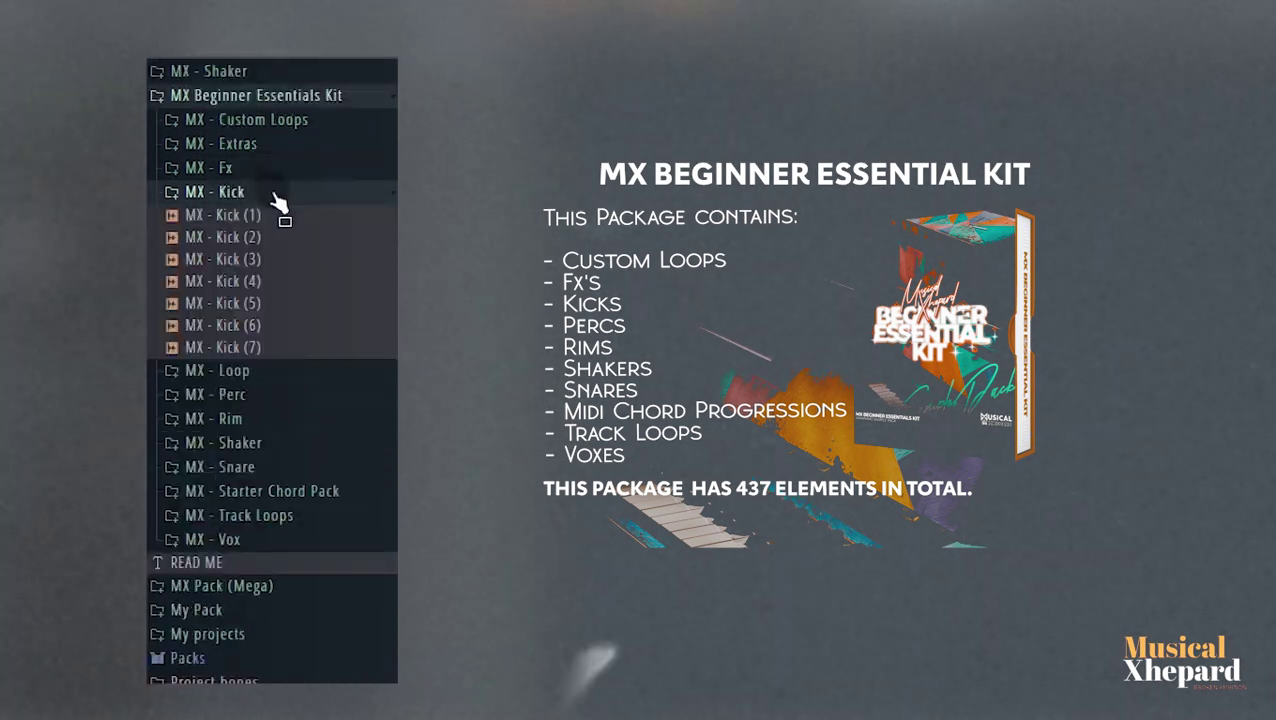
click(278, 195)
Examine the loop samples in the MX - Loop folder and collapse it
click(265, 226)
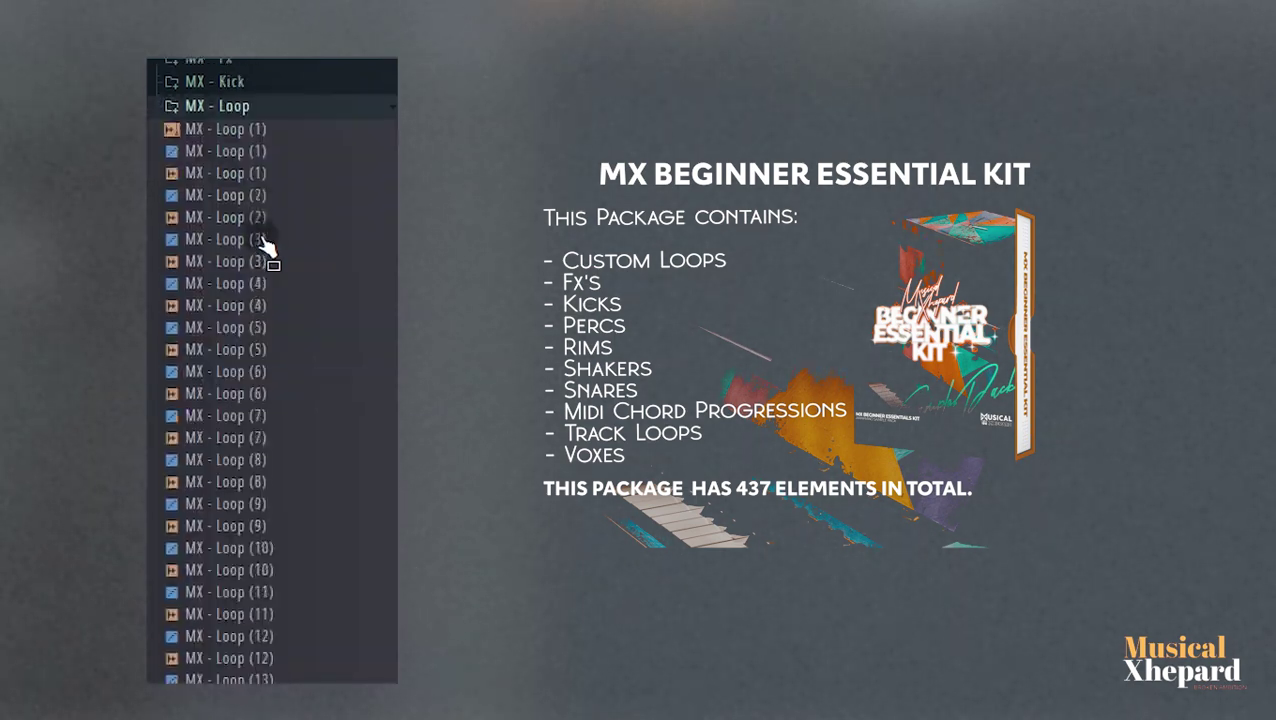
scroll(265, 243, down, 8)
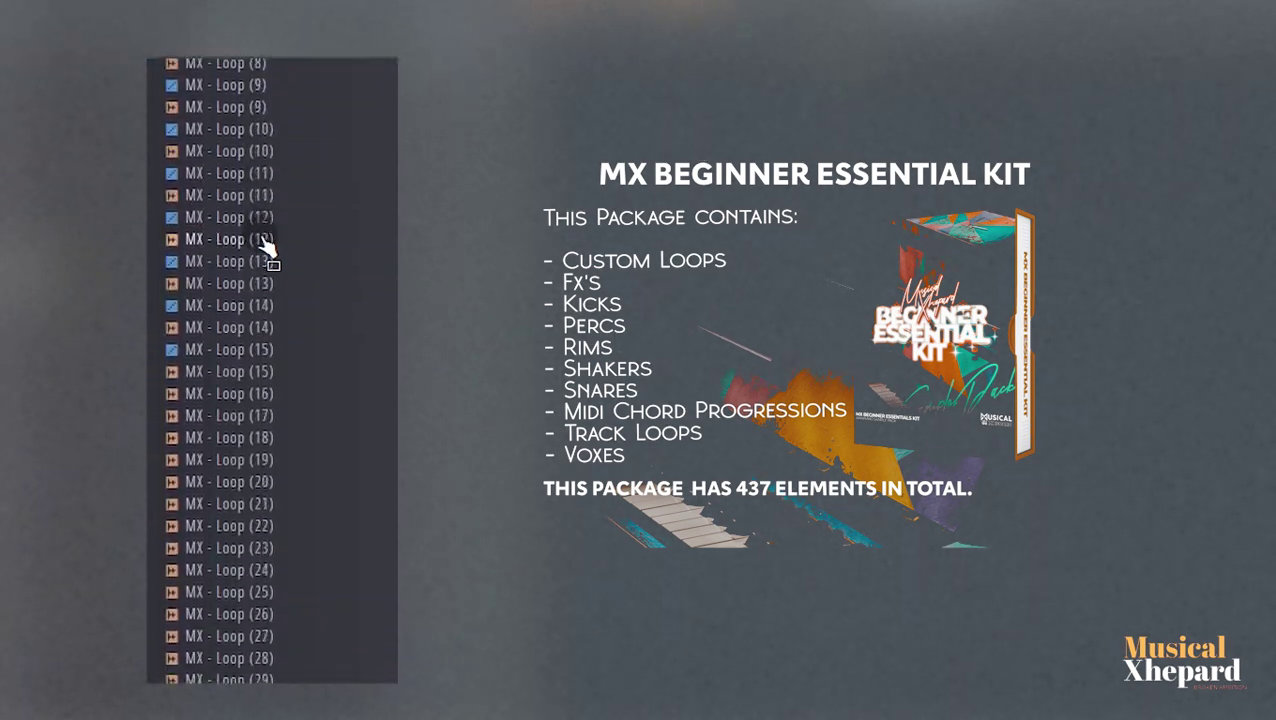
scroll(265, 243, down, 6)
scroll(265, 243, up, 10)
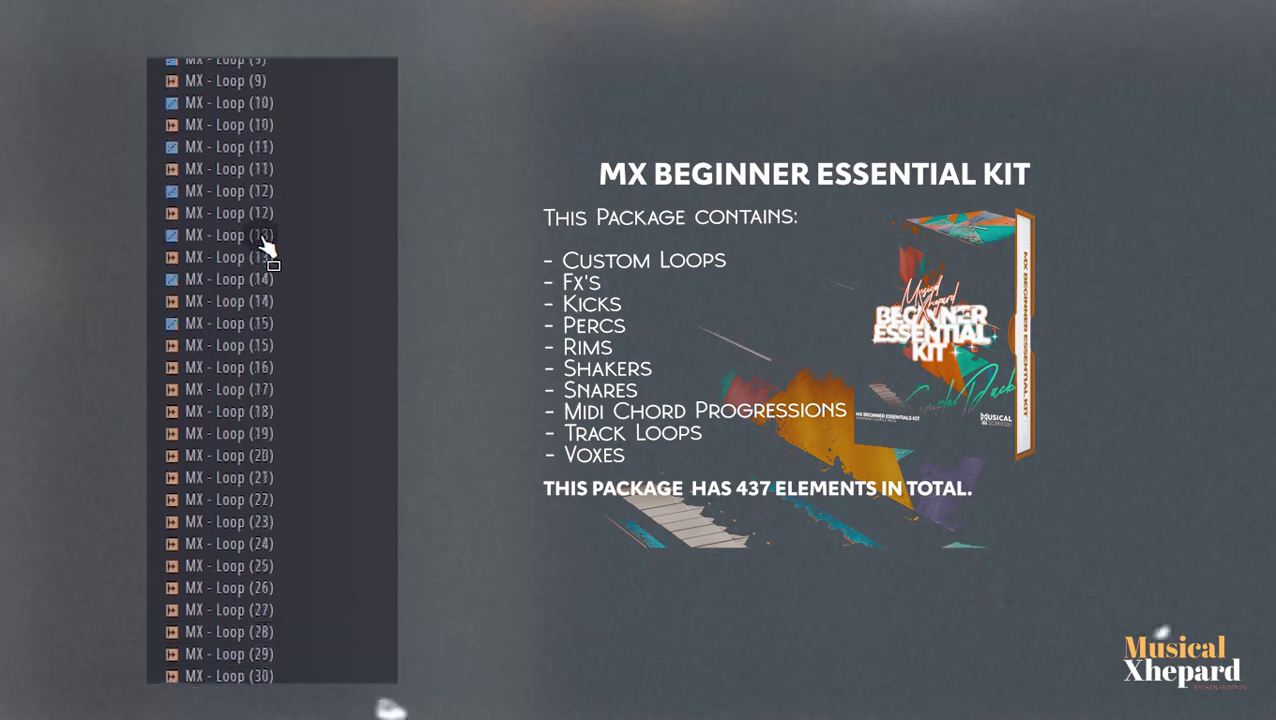
scroll(265, 243, up, 3)
click(268, 230)
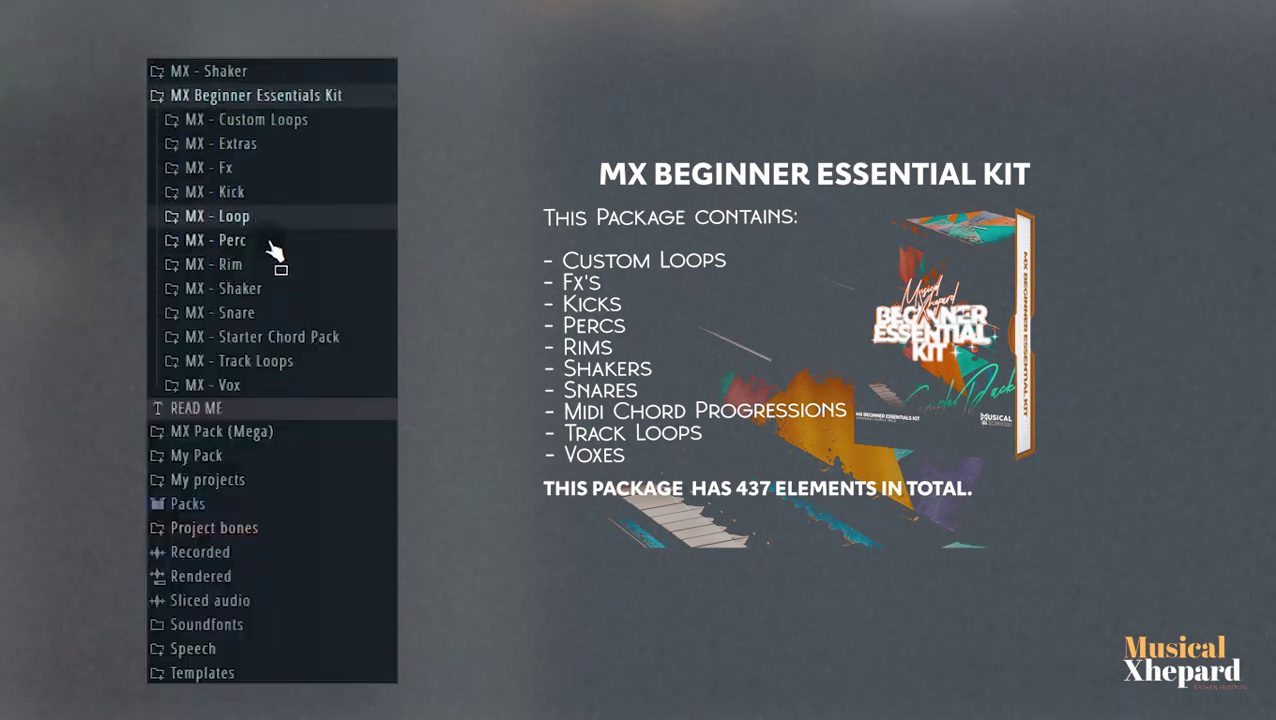
Examine the percussion samples in the MX - Perc folder and collapse it
click(270, 245)
scroll(268, 250, down, 12)
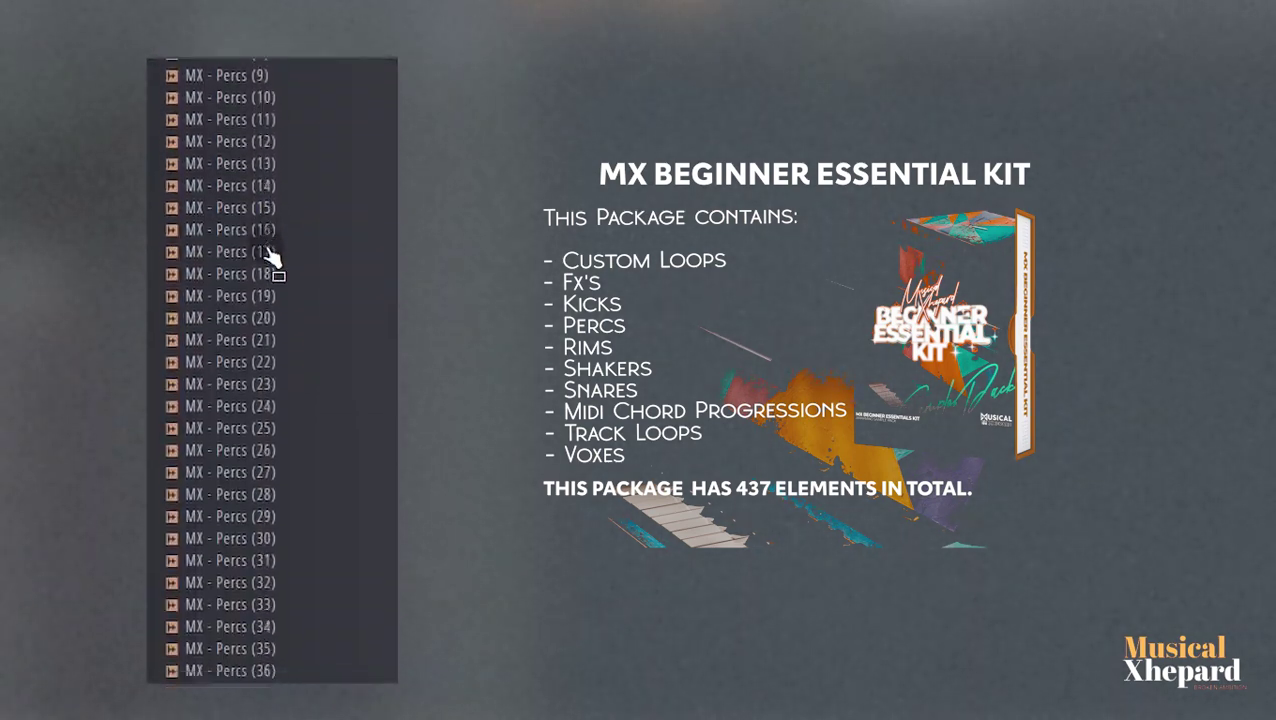
scroll(268, 255, down, 4)
scroll(270, 256, up, 13)
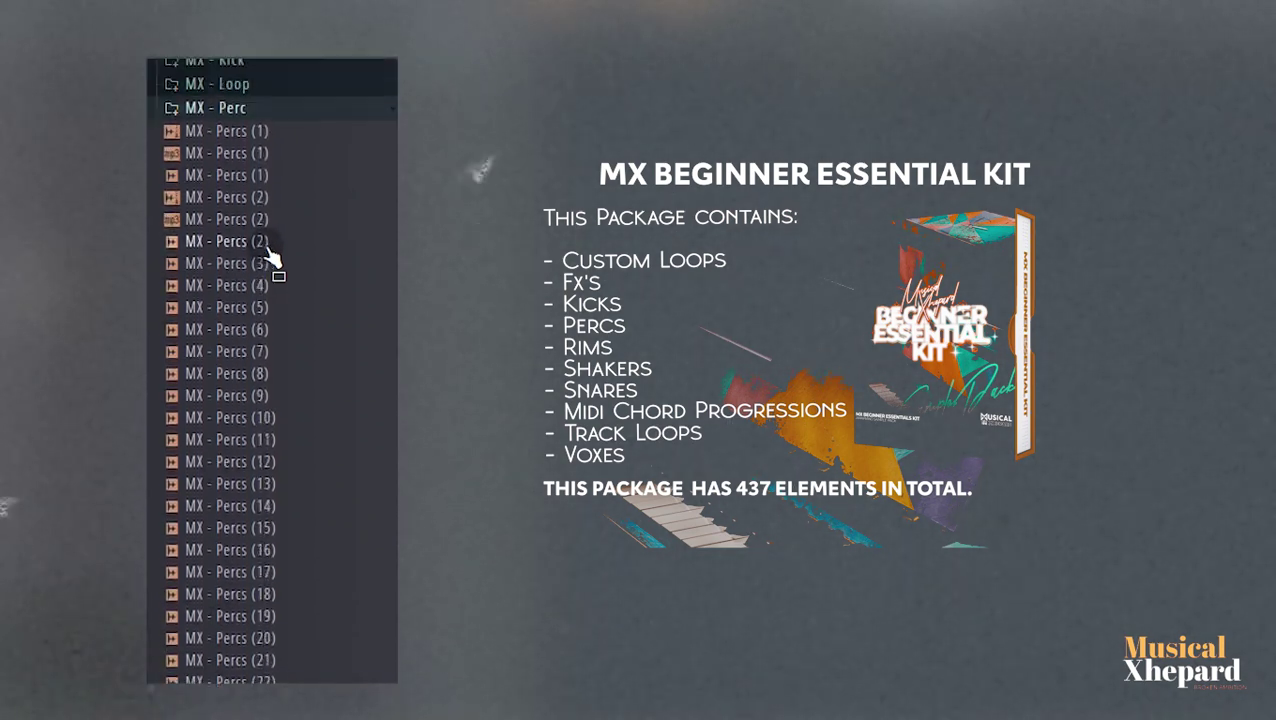
click(264, 112)
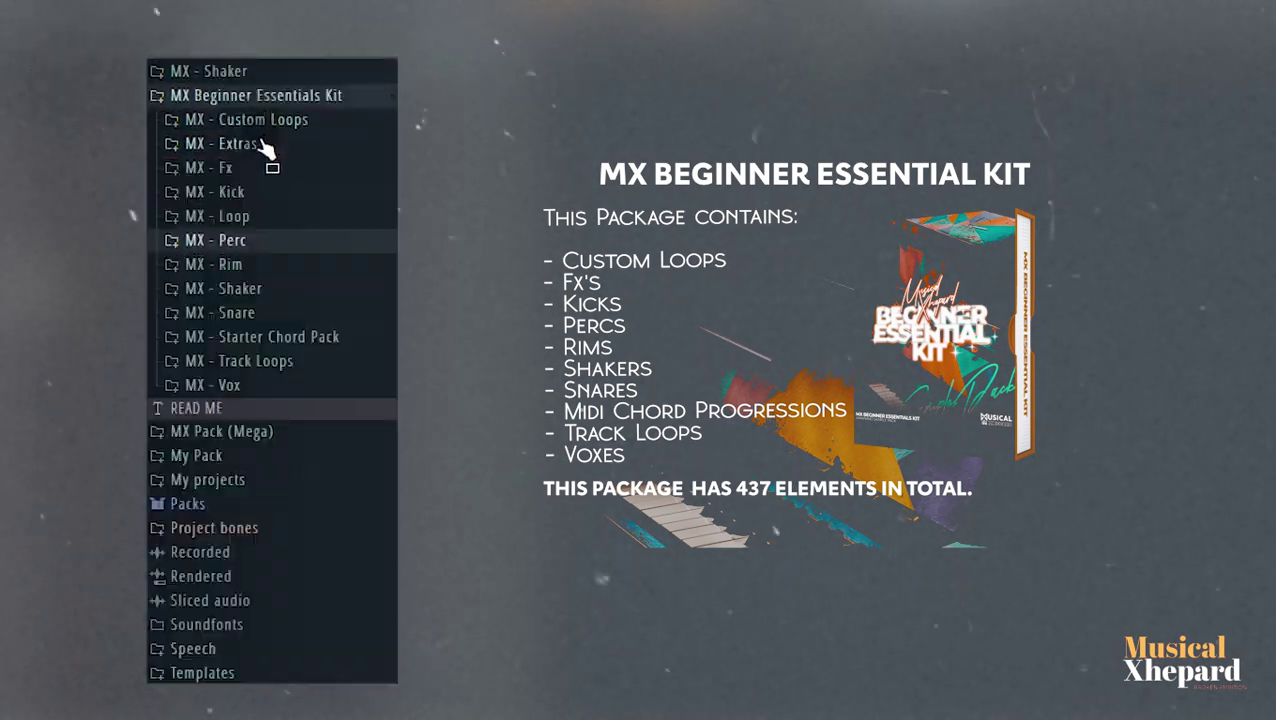
View the contents of the MX - Rim folder and the kit's MX - Shaker folder, collapsing both
click(255, 271)
click(257, 268)
click(263, 291)
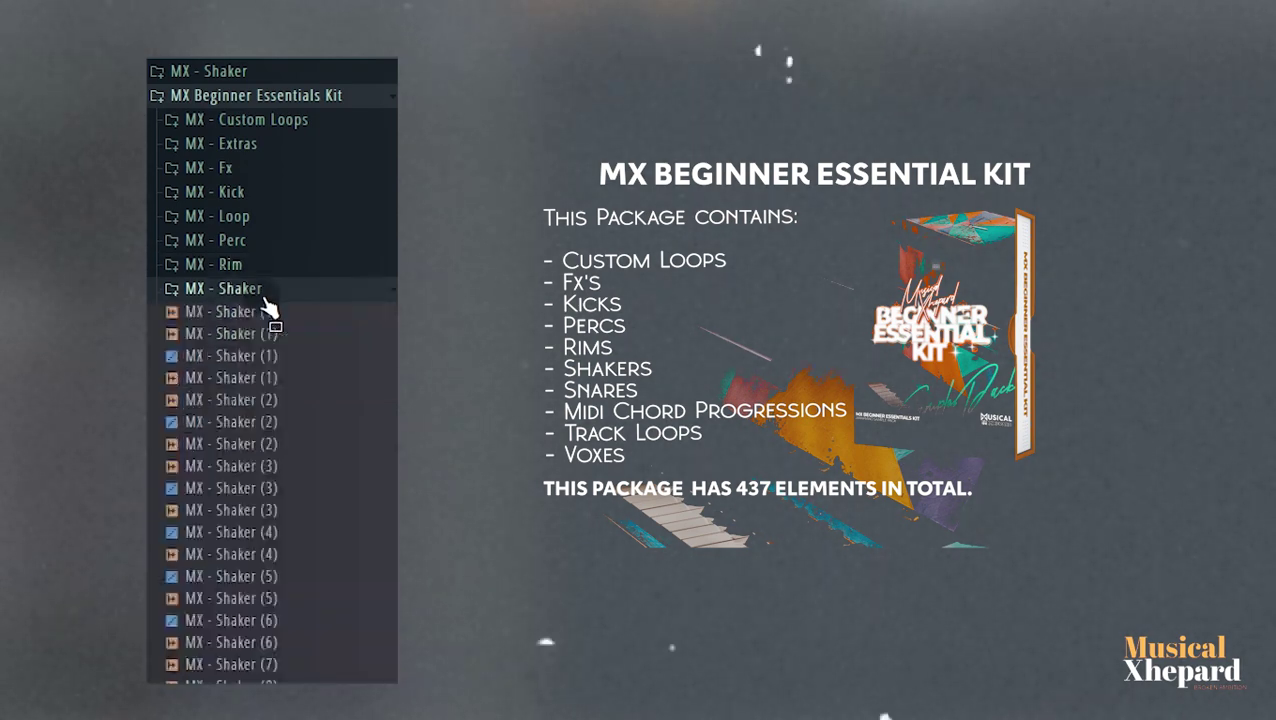
scroll(265, 305, down, 4)
scroll(265, 305, up, 2)
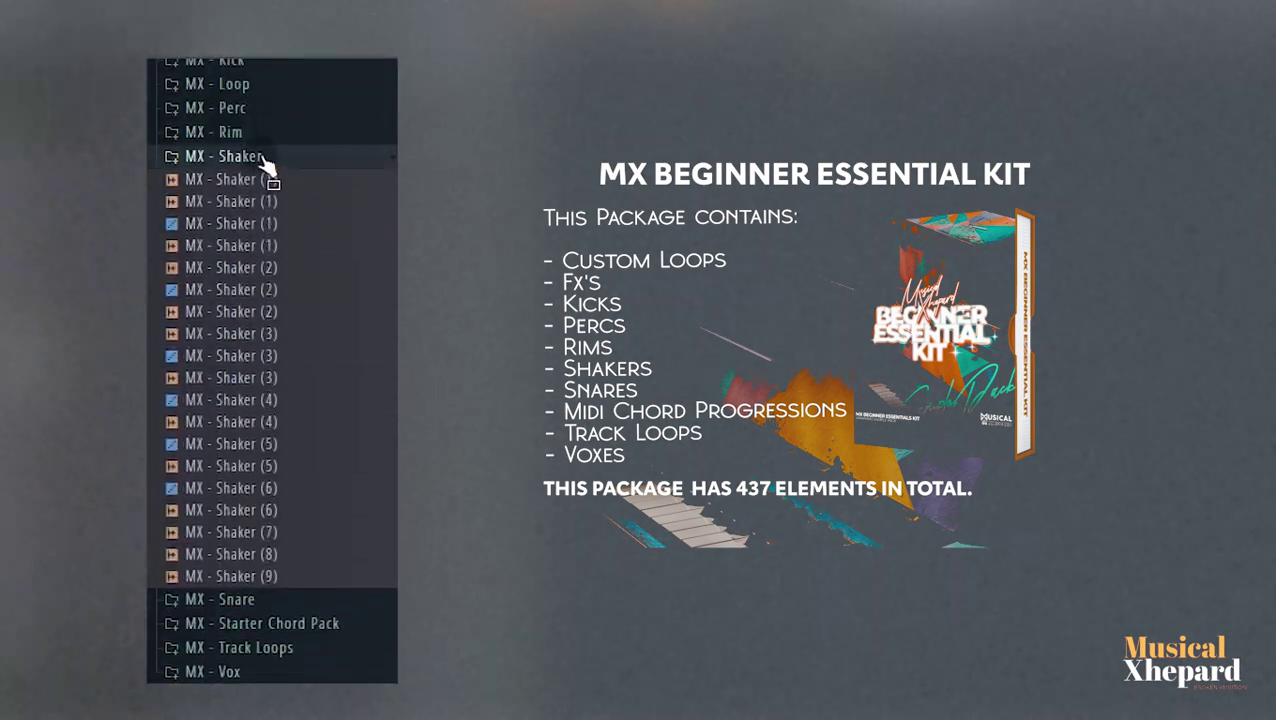
click(265, 153)
View the contents of the MX - Snare and MX - Starter Chord Pack folders, collapsing both
click(262, 313)
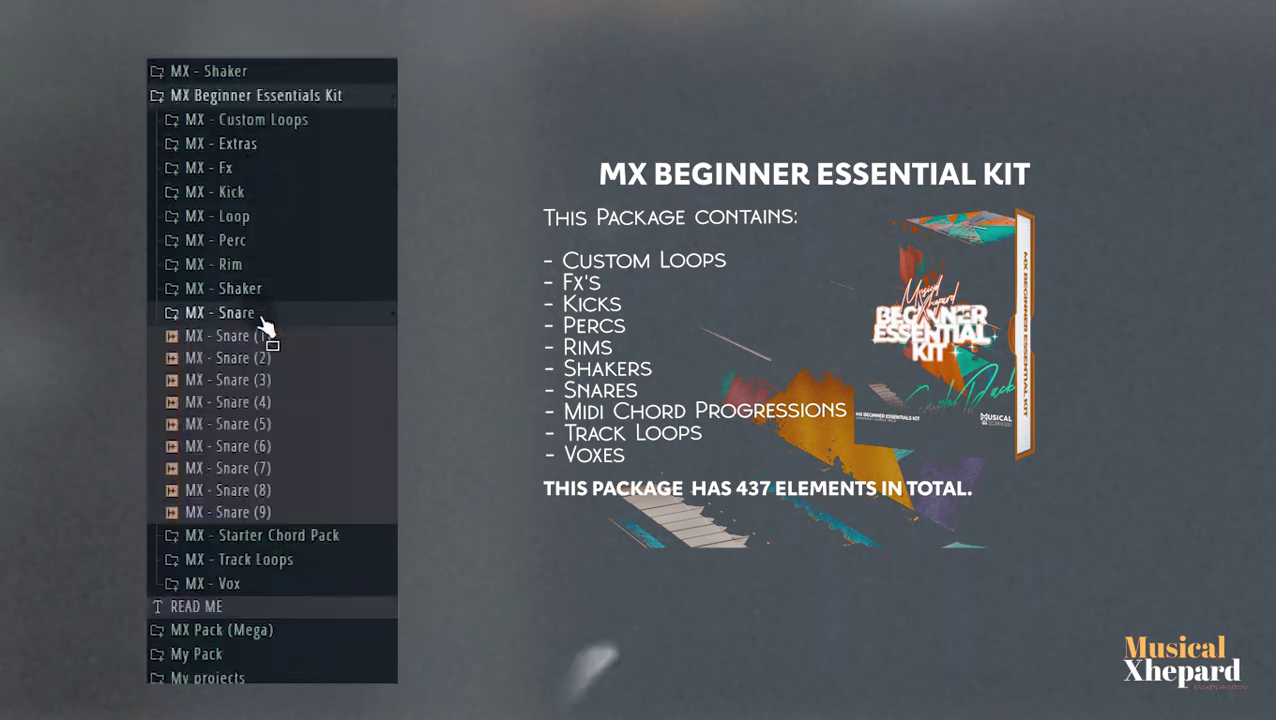
scroll(265, 326, down, 3)
click(268, 186)
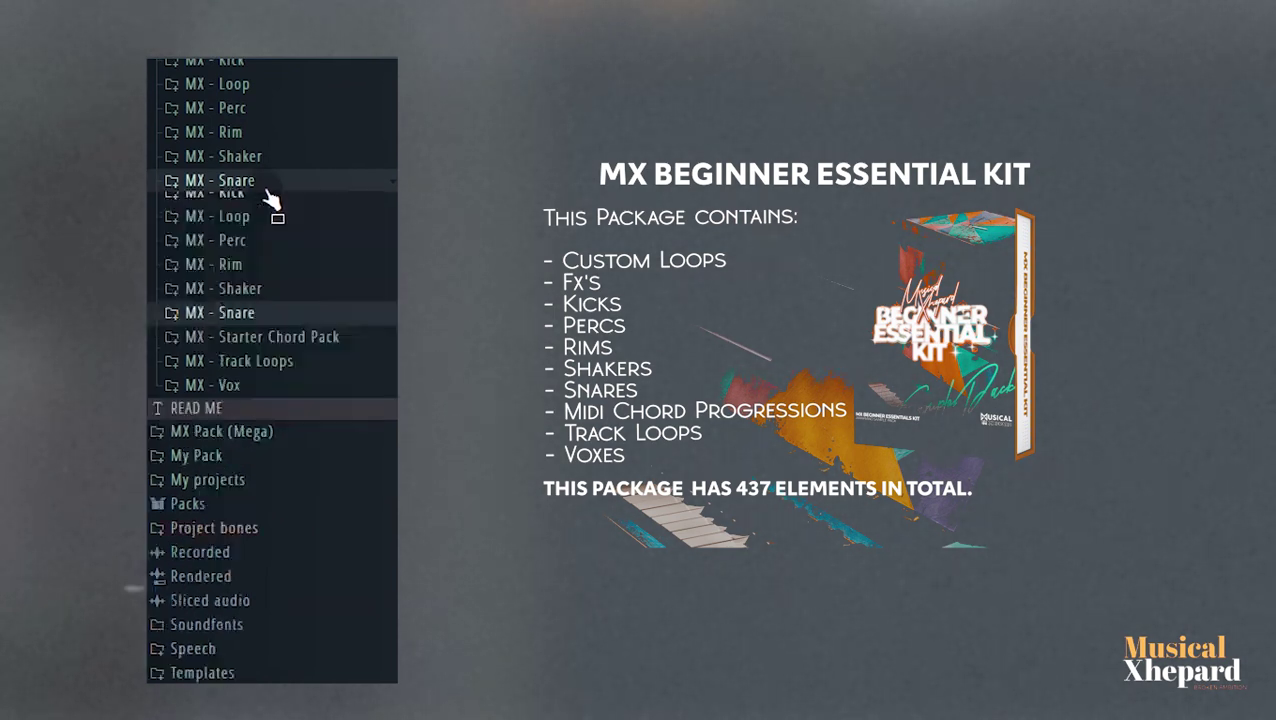
click(298, 347)
click(291, 344)
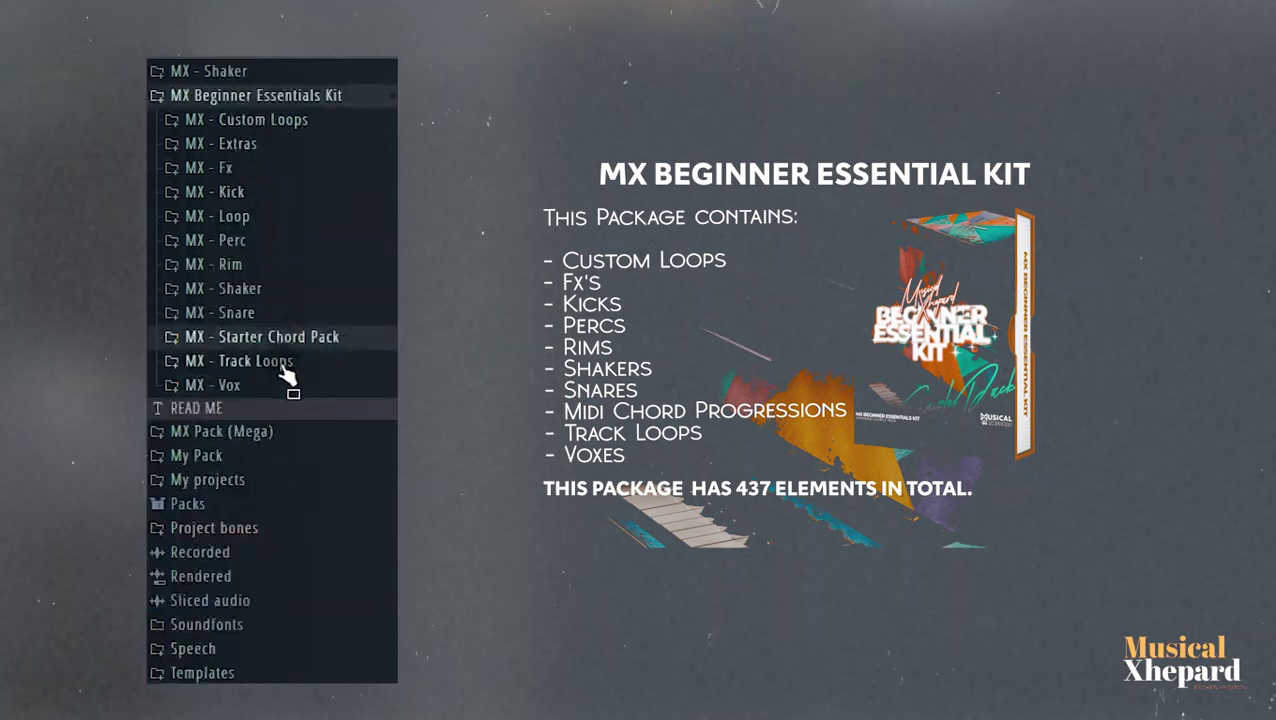
Examine the samples in the MX - Track Loops folder and collapse it
click(283, 364)
scroll(283, 370, down, 5)
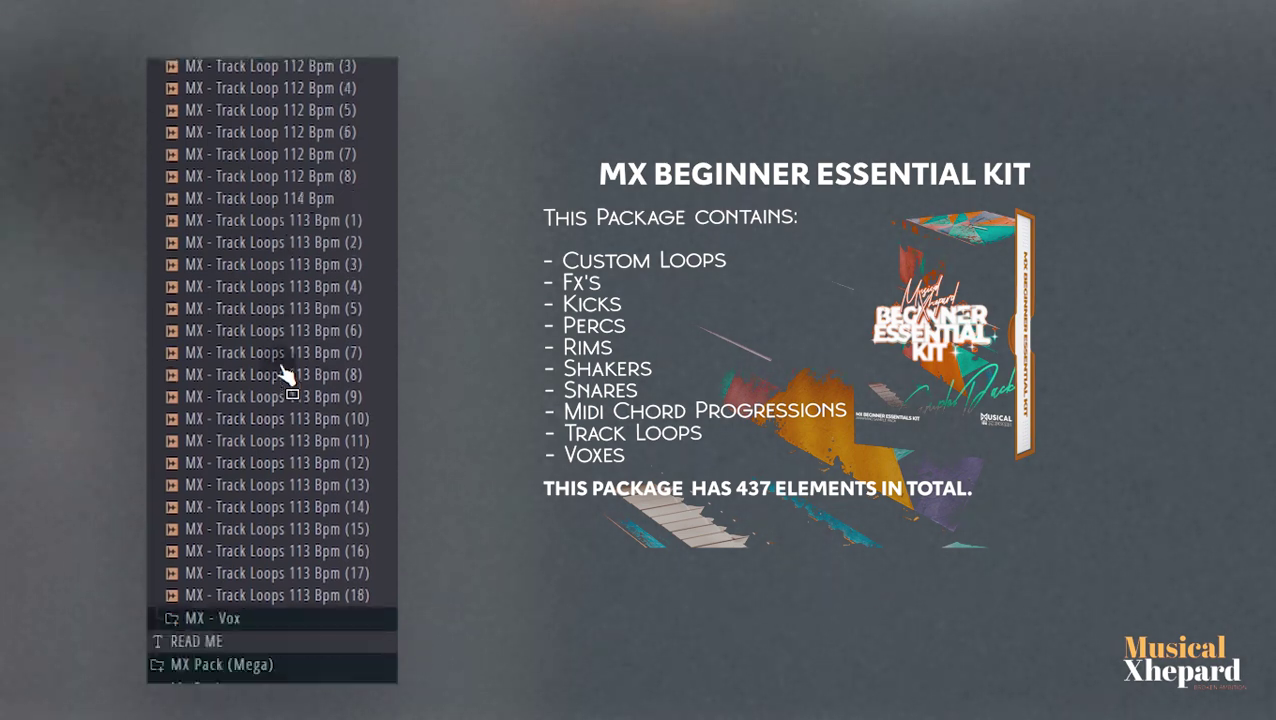
scroll(285, 369, down, 2)
scroll(285, 360, up, 5)
click(284, 99)
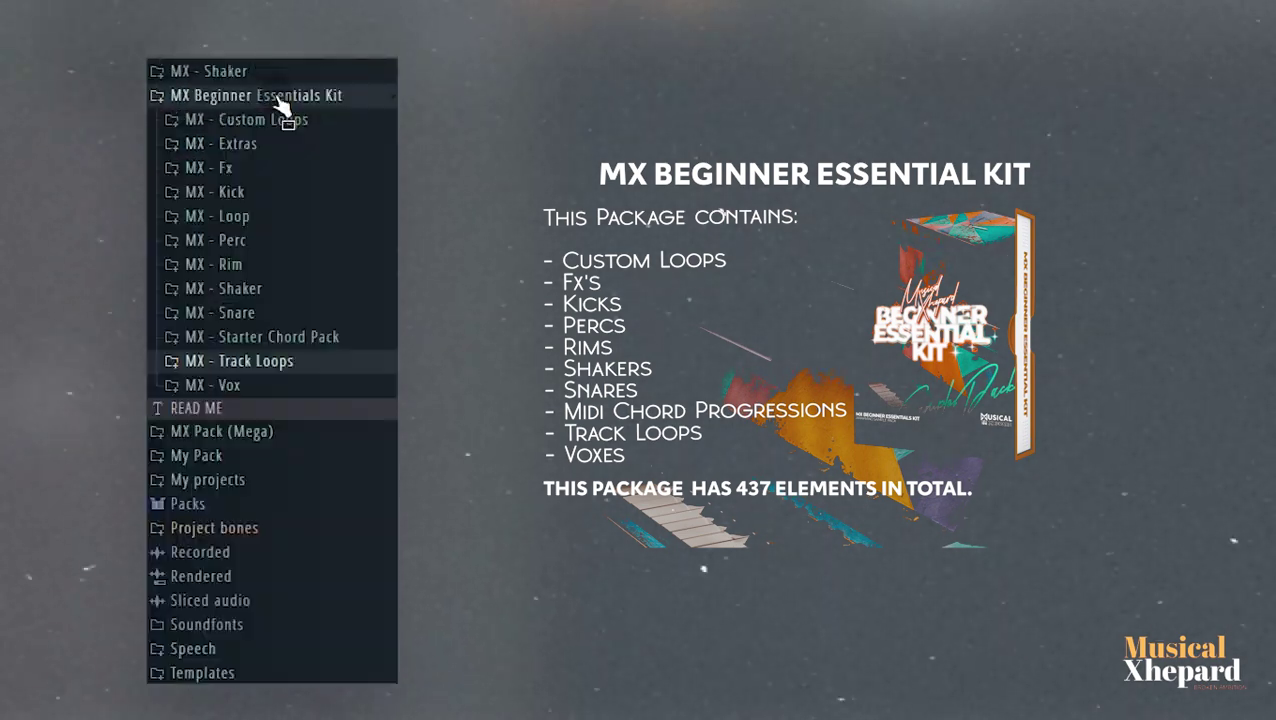
Expand the MX - Vox folder and examine its list of vocal samples
click(263, 386)
scroll(266, 384, down, 4)
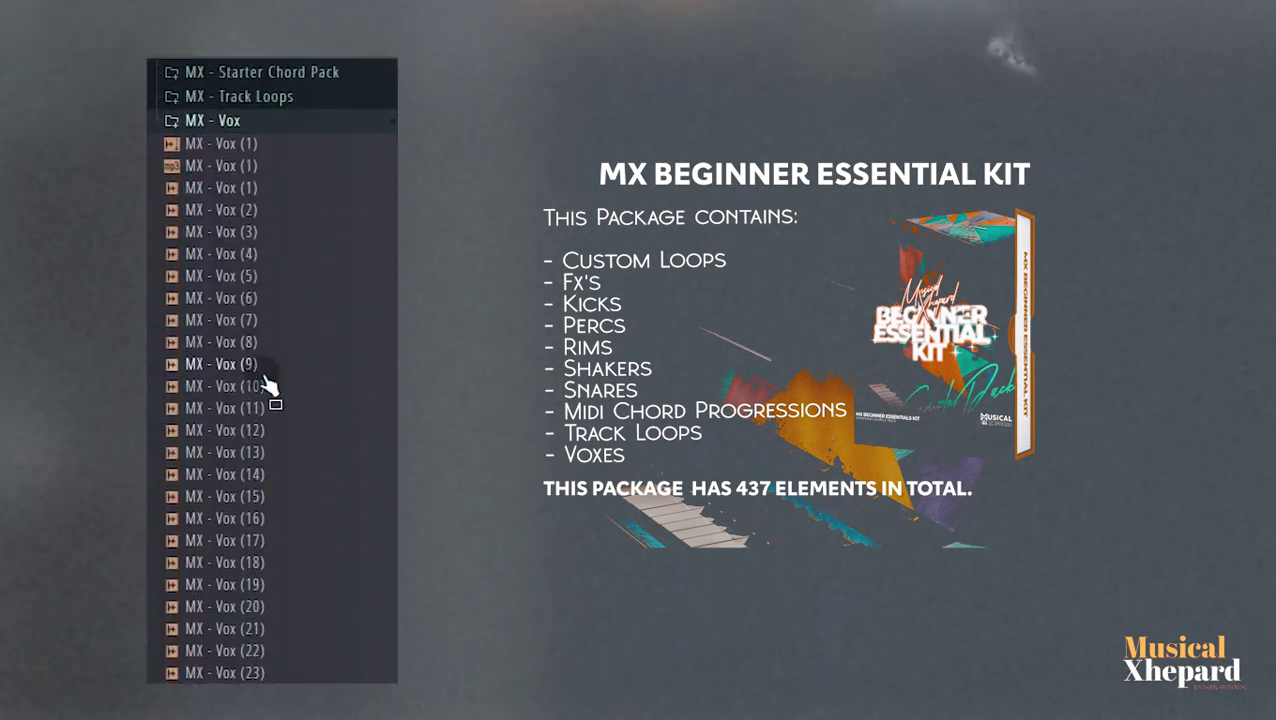
scroll(268, 380, down, 5)
scroll(270, 330, up, 8)
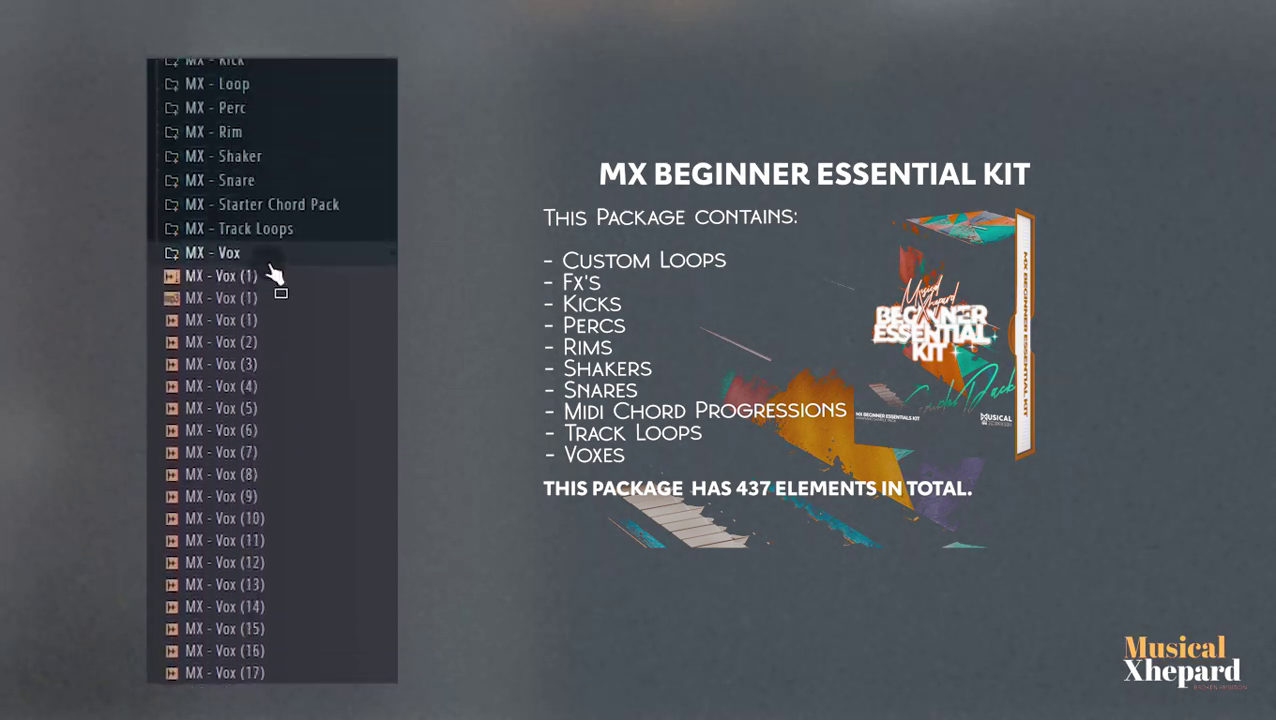